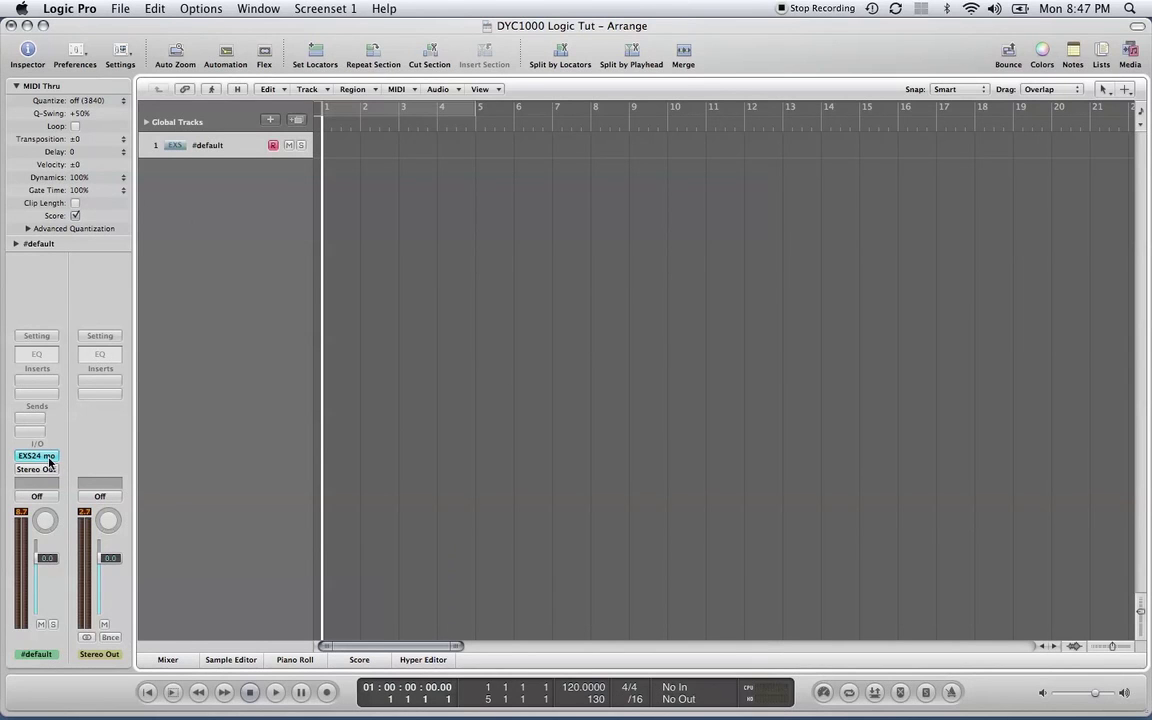
Load the CM118GrooveCriminals#A13885 bank from Samples from Mags into the EXS24 sampler
{"action": "left_click", "coordinate": [49, 458]}
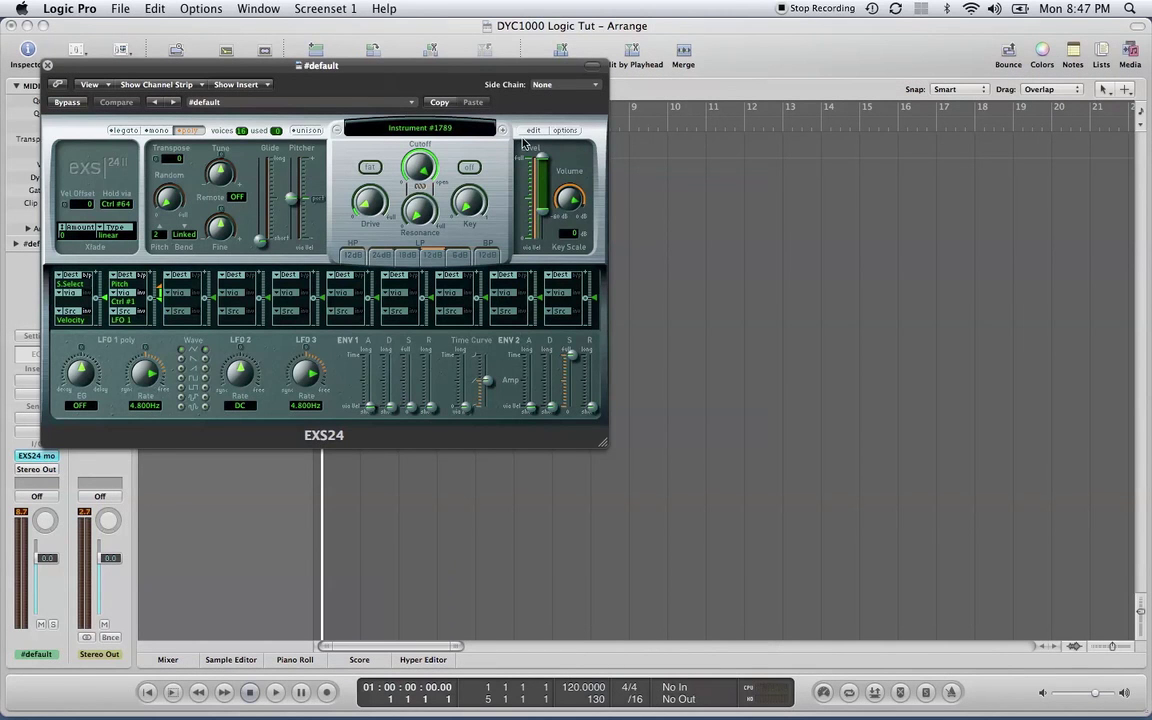
{"action": "left_click", "coordinate": [432, 130]}
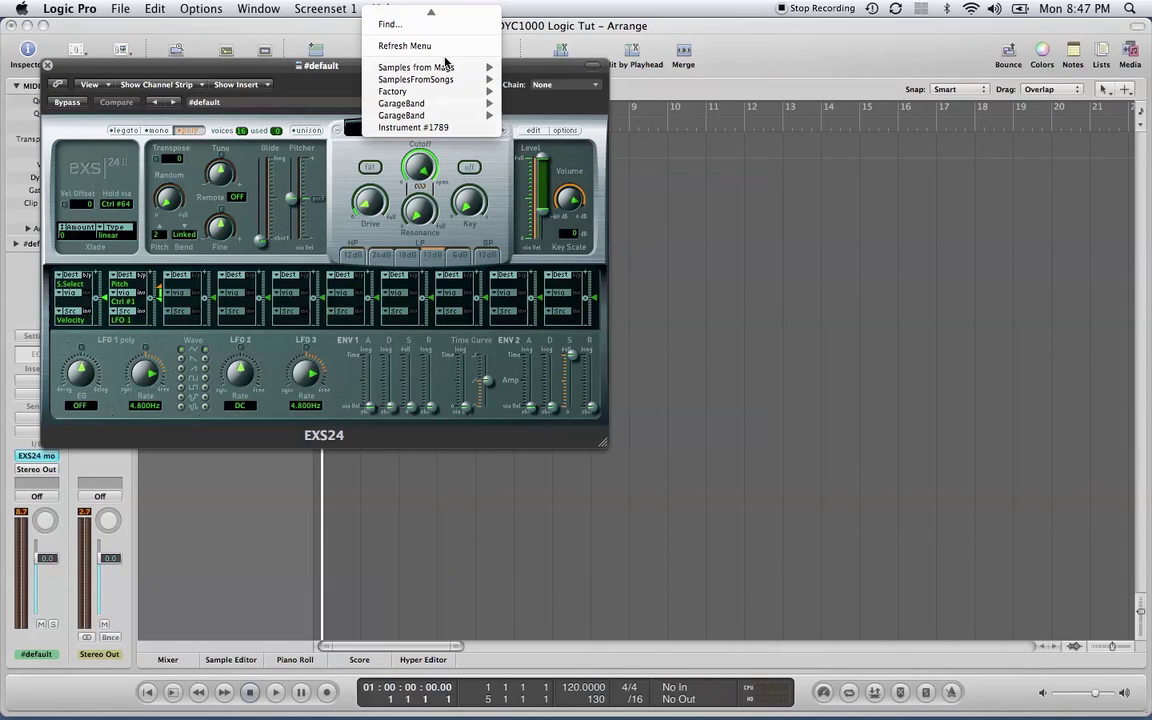
{"action": "mouse_move", "coordinate": [455, 67]}
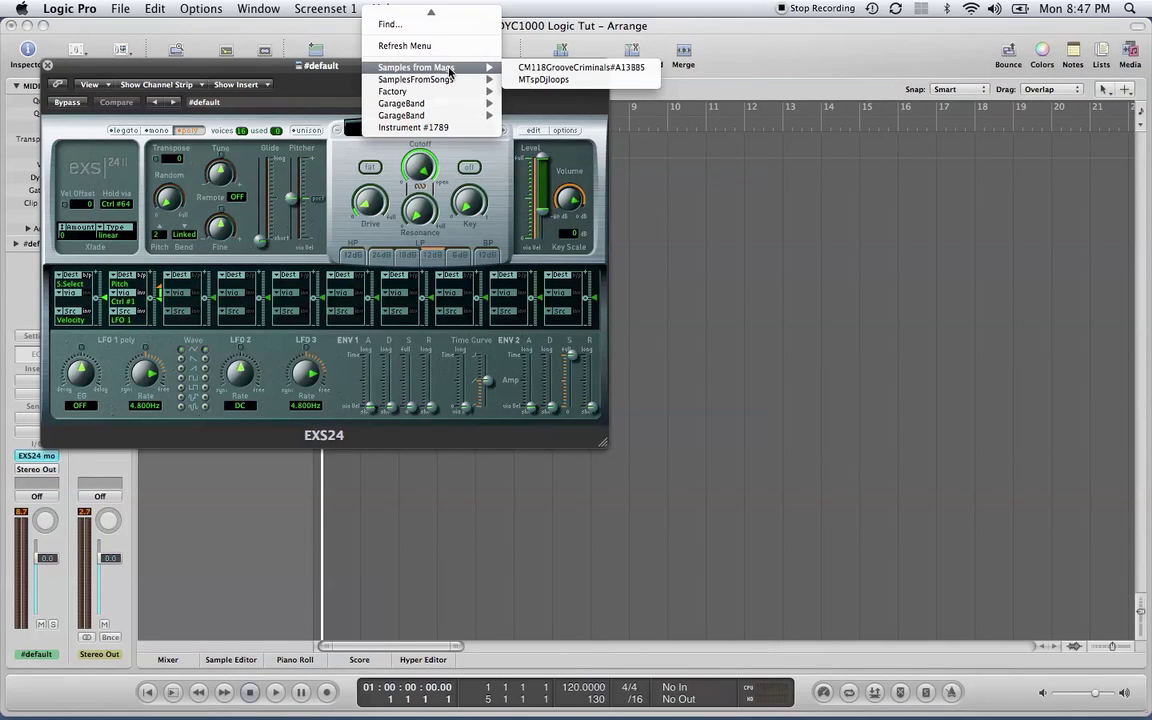
{"action": "left_click", "coordinate": [520, 69]}
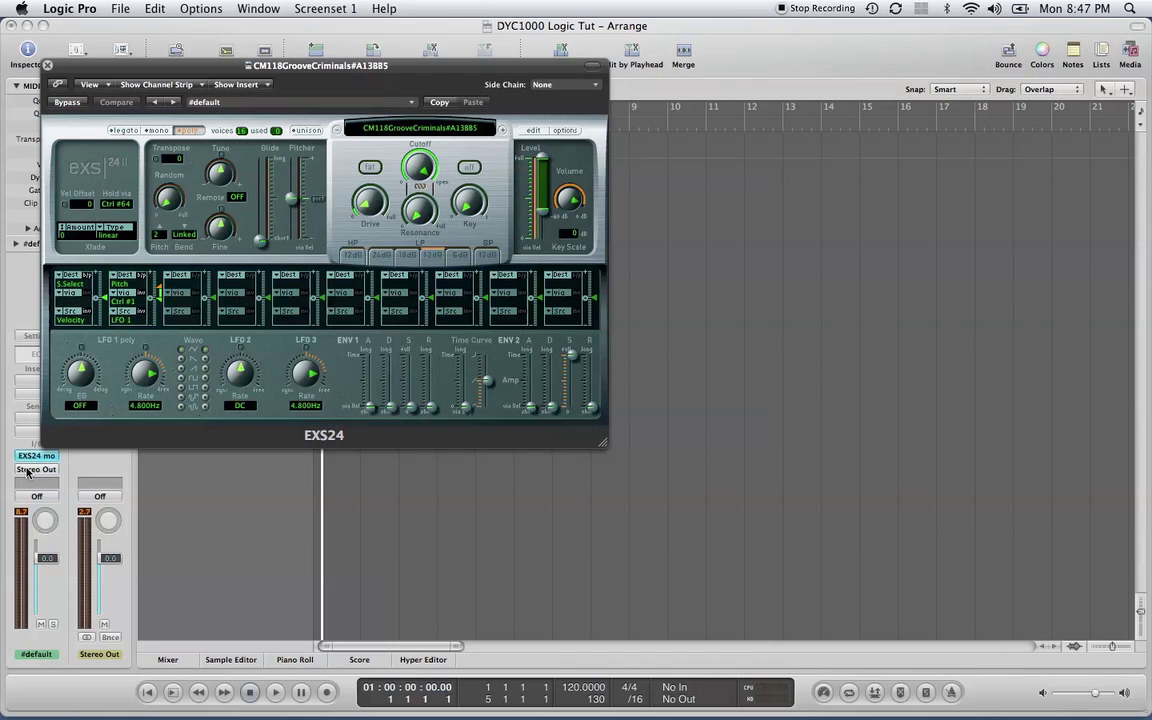
Browse the Samples from Mags, Factory and GarageBand library folders, ending on Instrument #1789
{"action": "left_click", "coordinate": [1132, 56]}
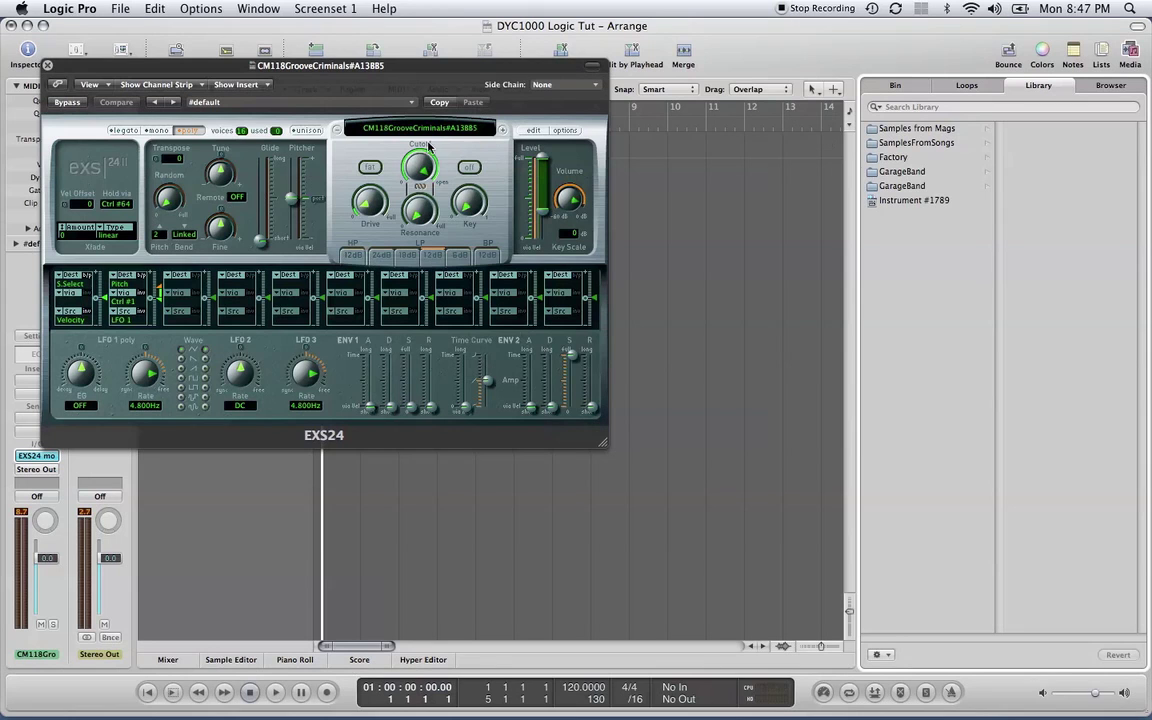
{"action": "left_click", "coordinate": [948, 143]}
{"action": "left_click", "coordinate": [943, 130]}
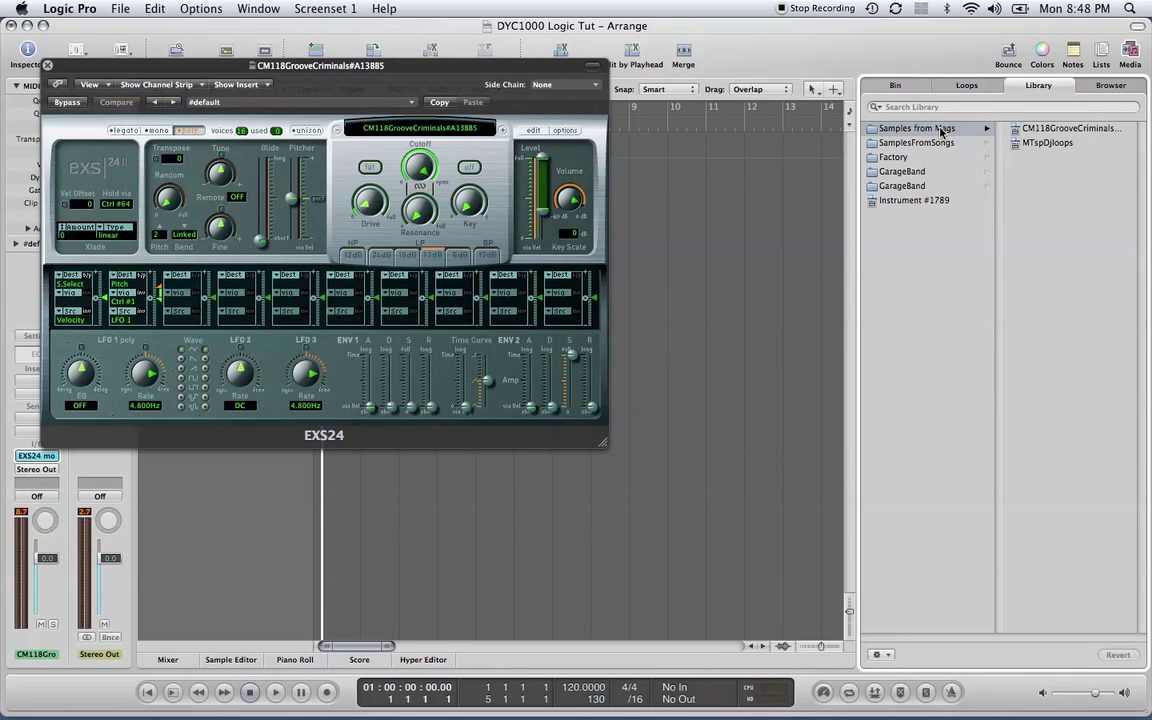
{"action": "left_click", "coordinate": [900, 158]}
{"action": "left_click", "coordinate": [916, 172]}
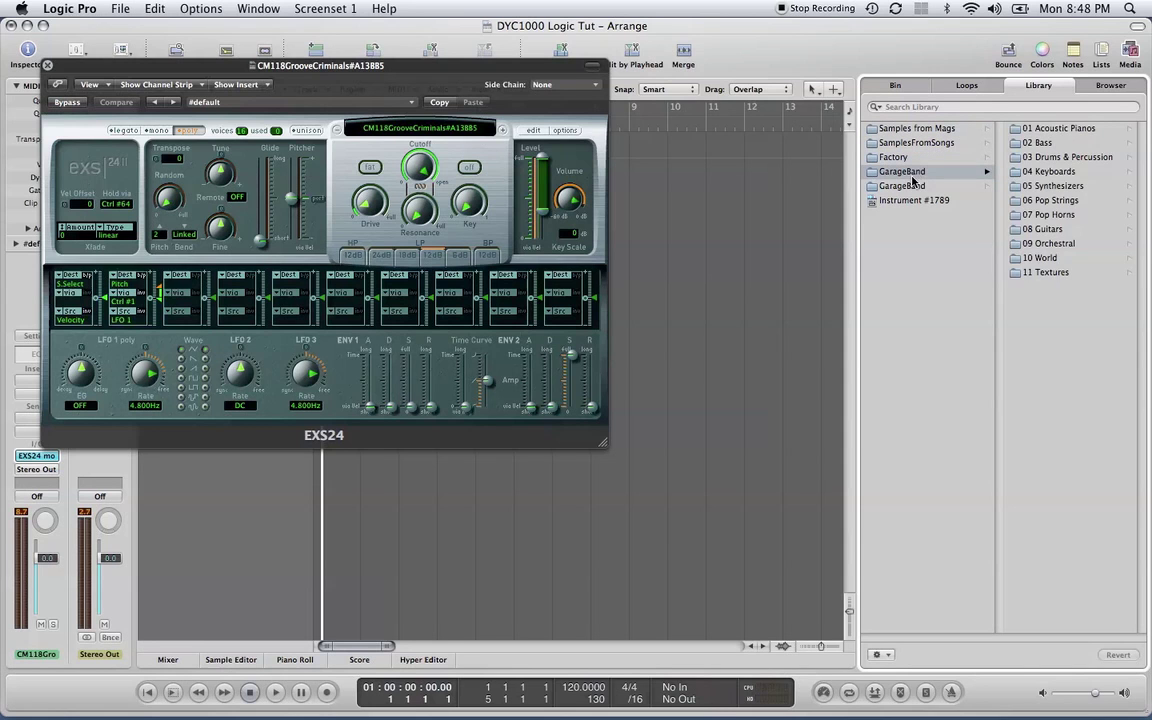
{"action": "left_click", "coordinate": [905, 187]}
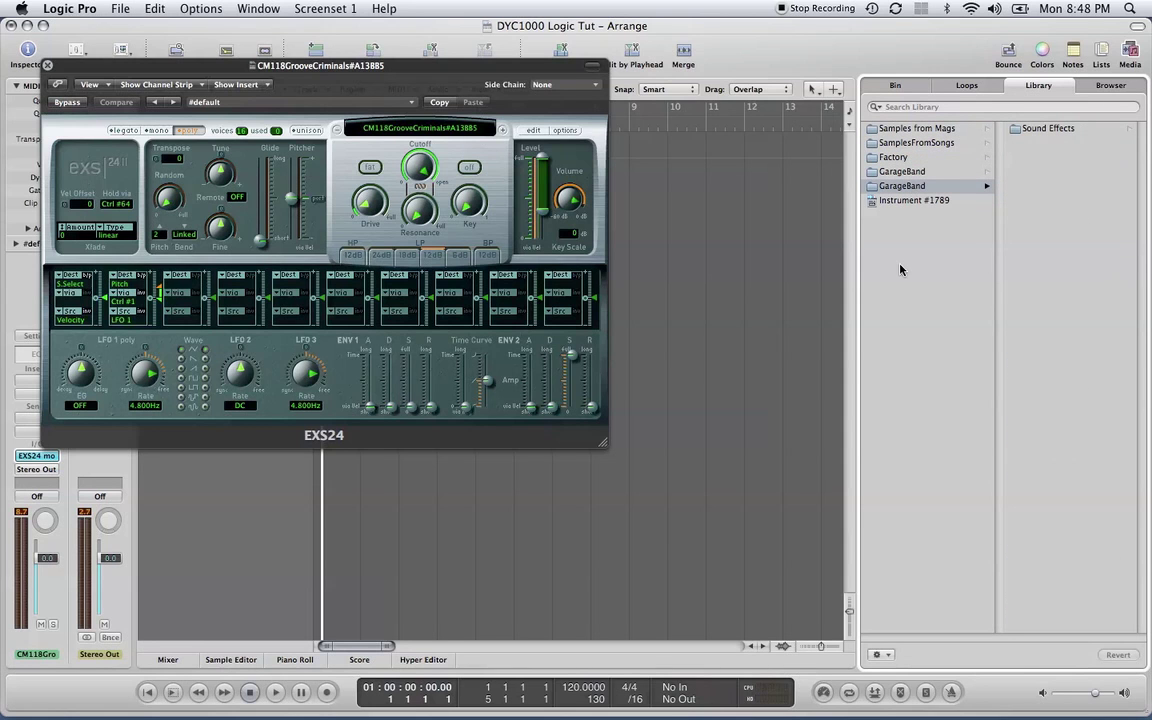
{"action": "left_click", "coordinate": [912, 200]}
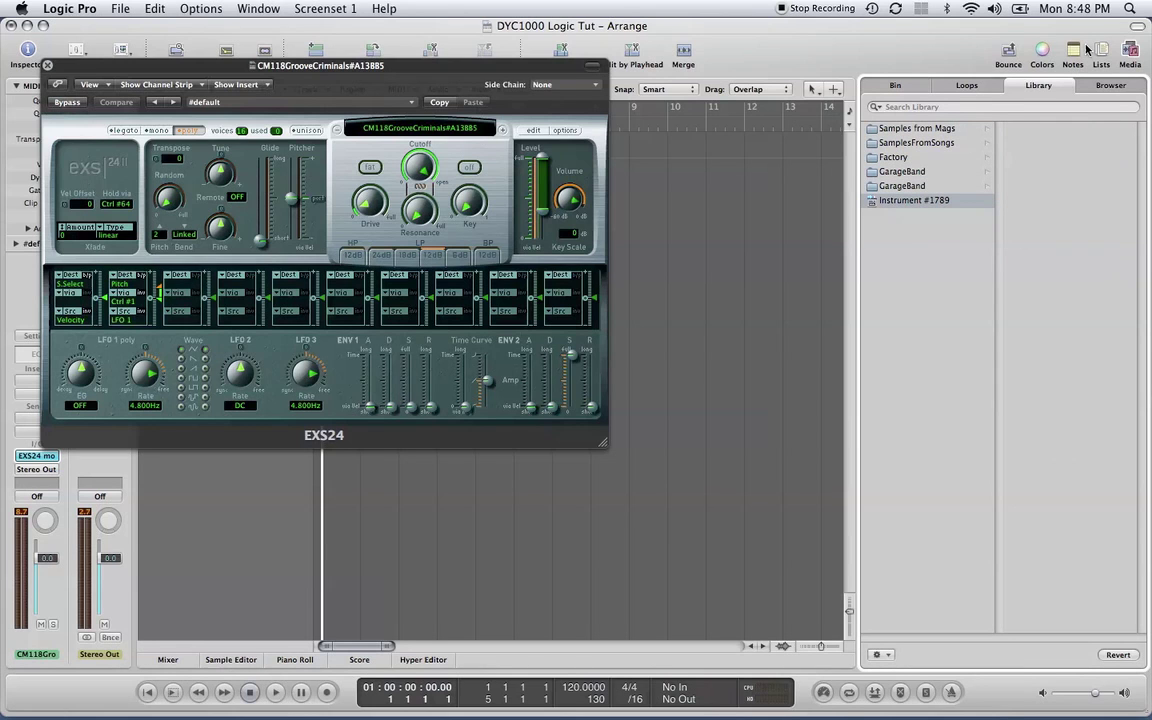
Hide the media library, enable musical typing and raise the EXS24 tuning to +7
{"action": "left_click", "coordinate": [1133, 52]}
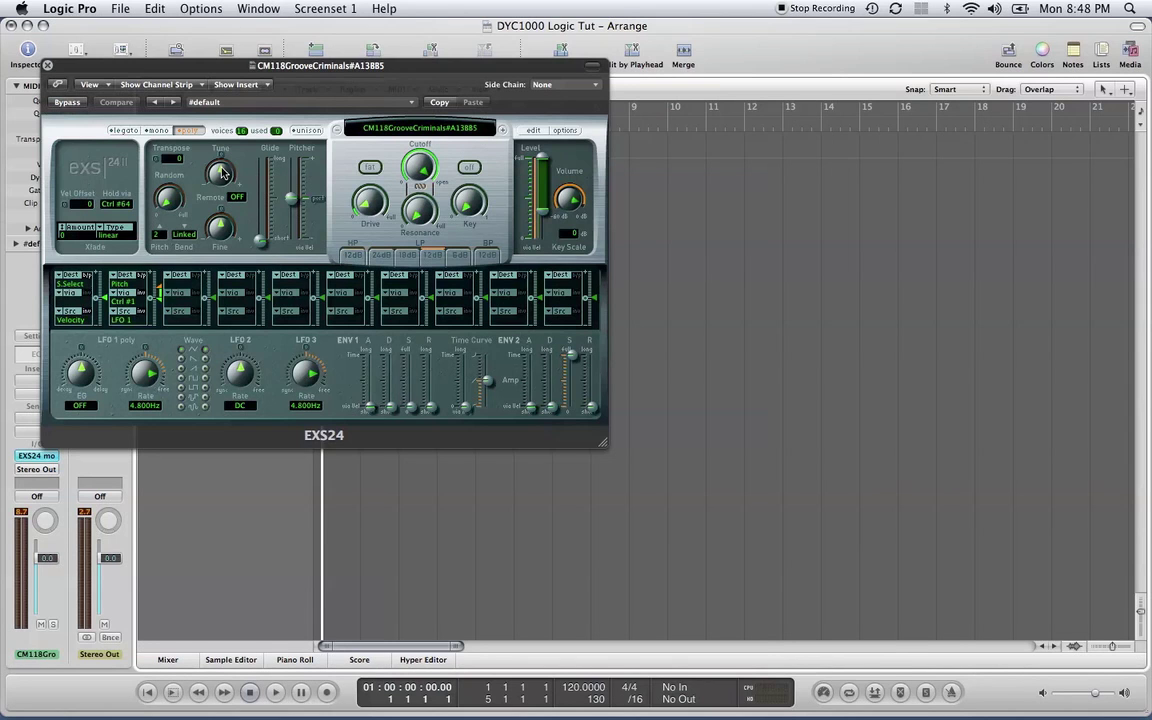
{"action": "left_click_drag", "start_coordinate": [224, 174], "coordinate": [222, 168]}
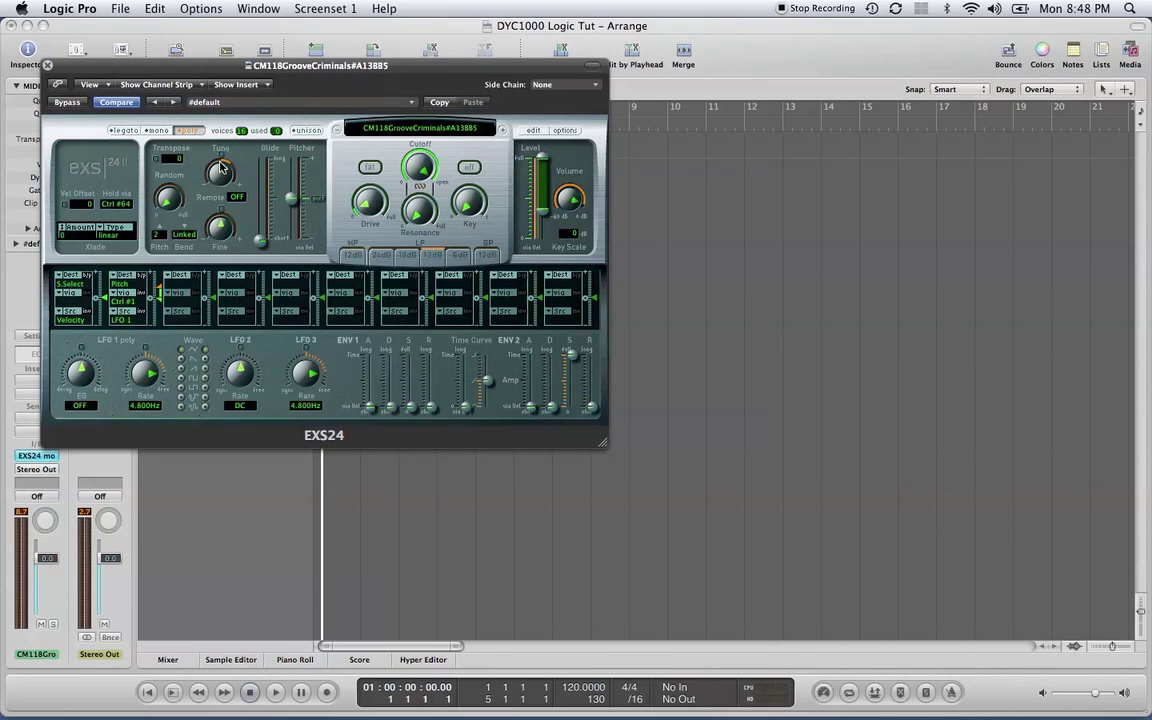
{"action": "key", "text": "Caps_Lock"}
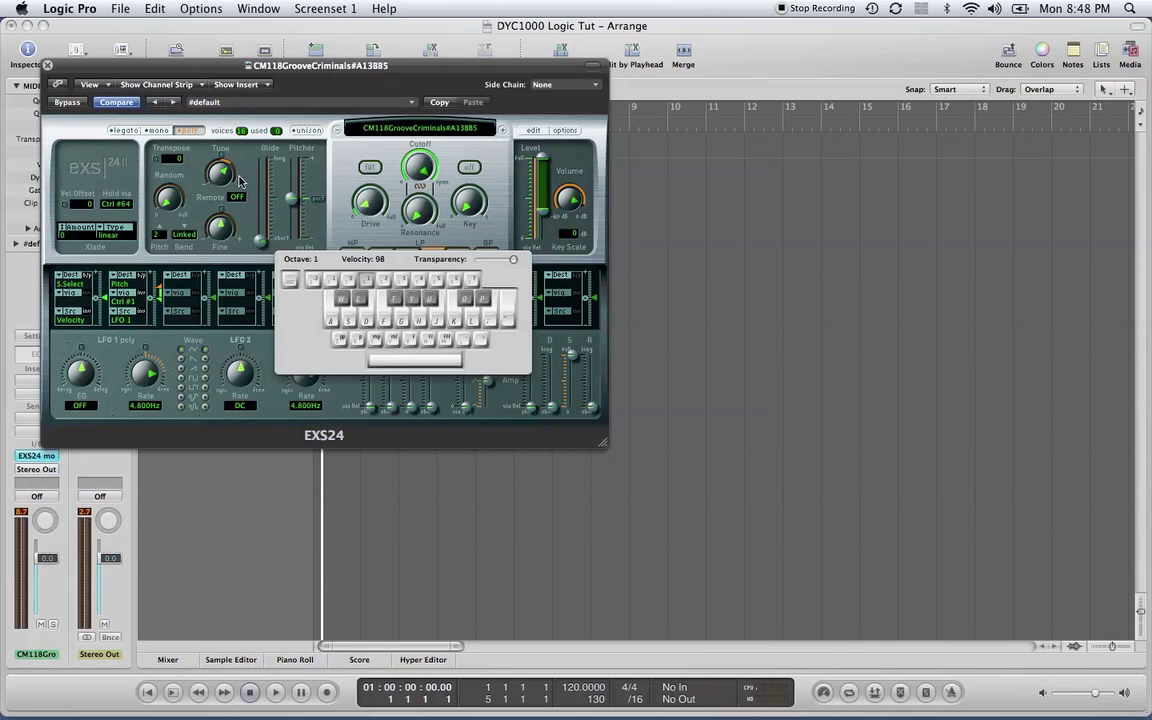
{"action": "mouse_move", "coordinate": [222, 168]}
{"action": "left_mouse_down"}
{"action": "mouse_move", "coordinate": [224, 193]}
{"action": "mouse_move", "coordinate": [222, 157]}
{"action": "mouse_move", "coordinate": [221, 180]}
{"action": "left_mouse_up"}
Audition notes at +7, then lower the tuning to -3 and play again
{"action": "key", "text": "a"}
{"action": "key", "text": "s"}
{"action": "left_click_drag", "start_coordinate": [222, 175], "coordinate": [217, 156]}
{"action": "key", "text": "s"}
{"action": "left_click", "coordinate": [536, 131]}
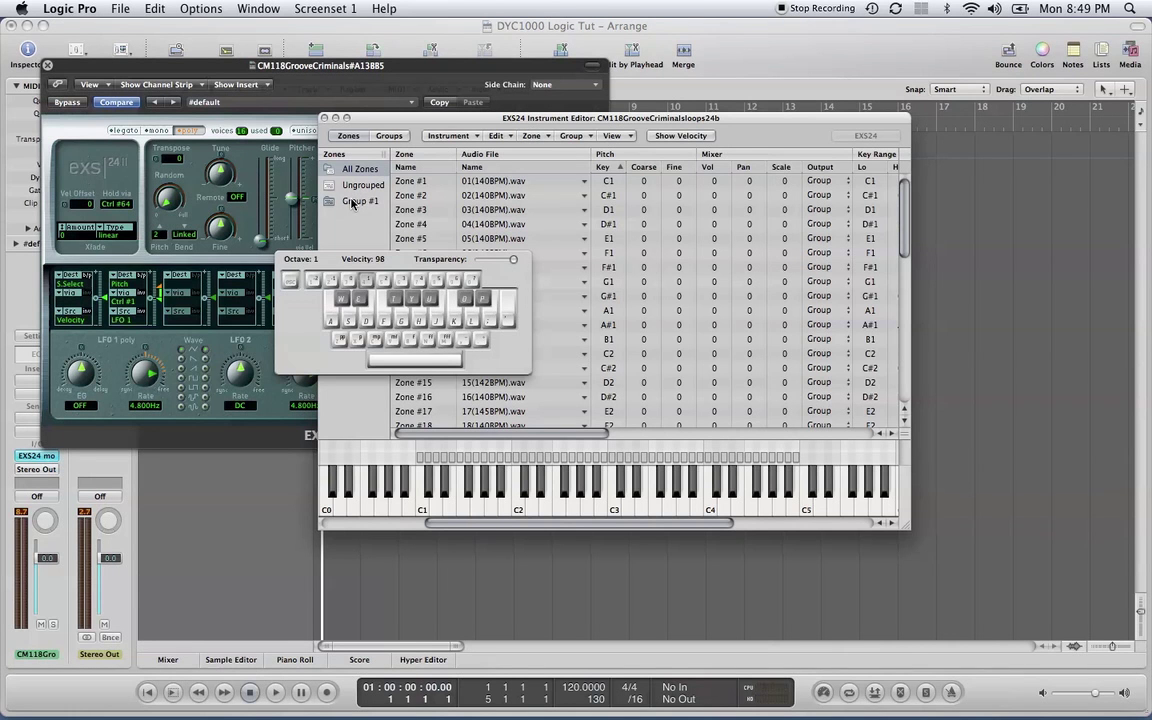
{"action": "left_click", "coordinate": [352, 202]}
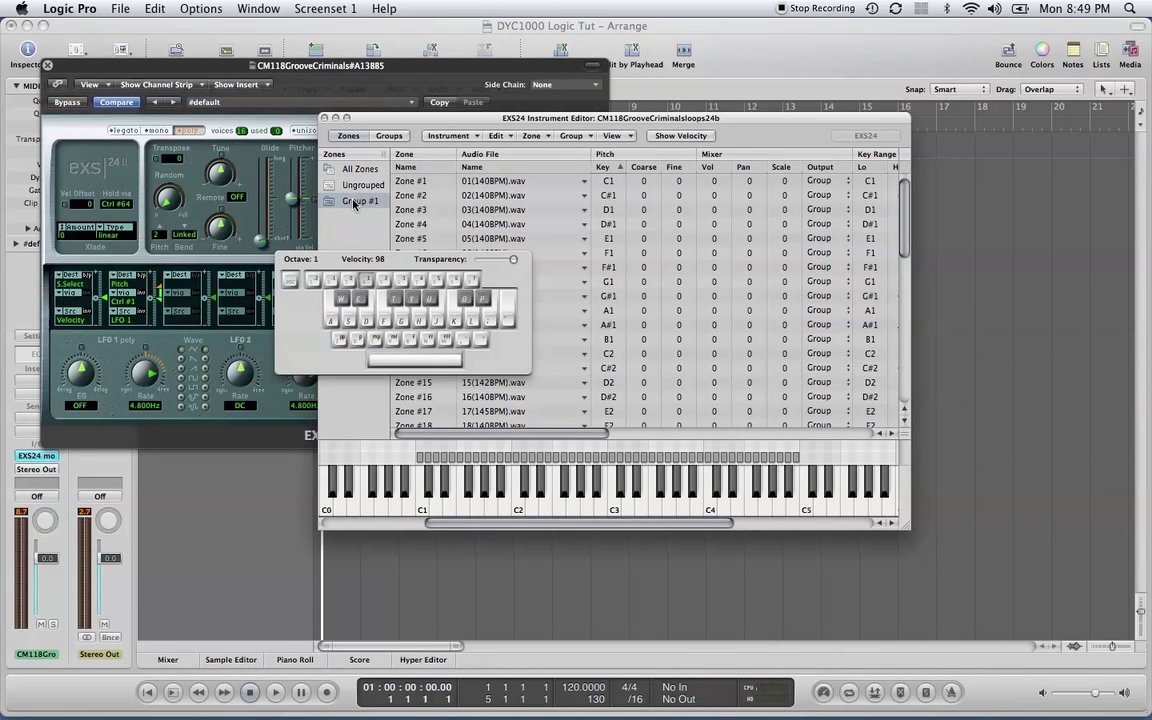
{"action": "left_click", "coordinate": [389, 136]}
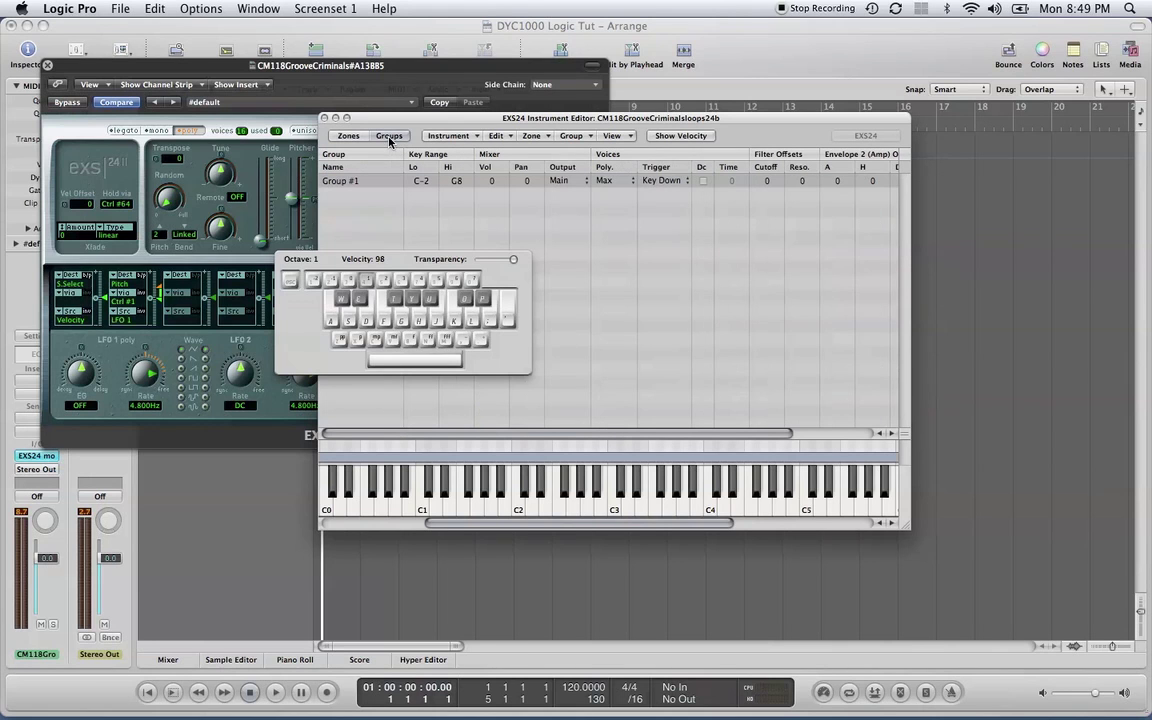
{"action": "left_click", "coordinate": [632, 186]}
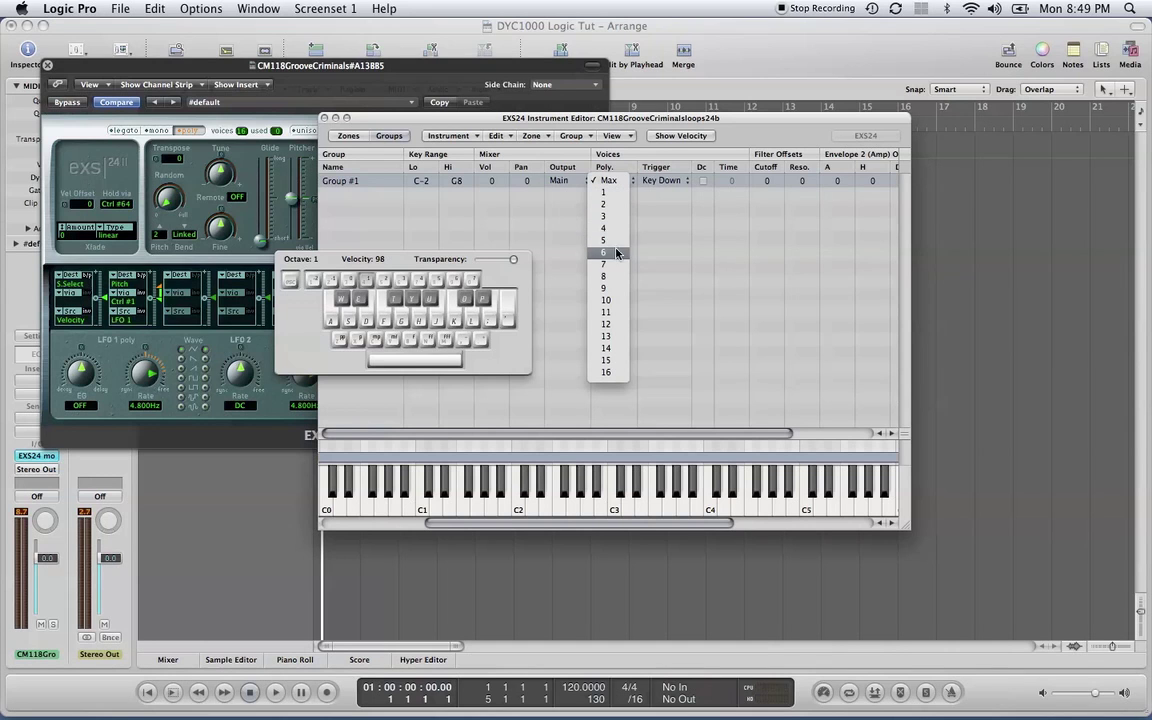
{"action": "left_click", "coordinate": [618, 180]}
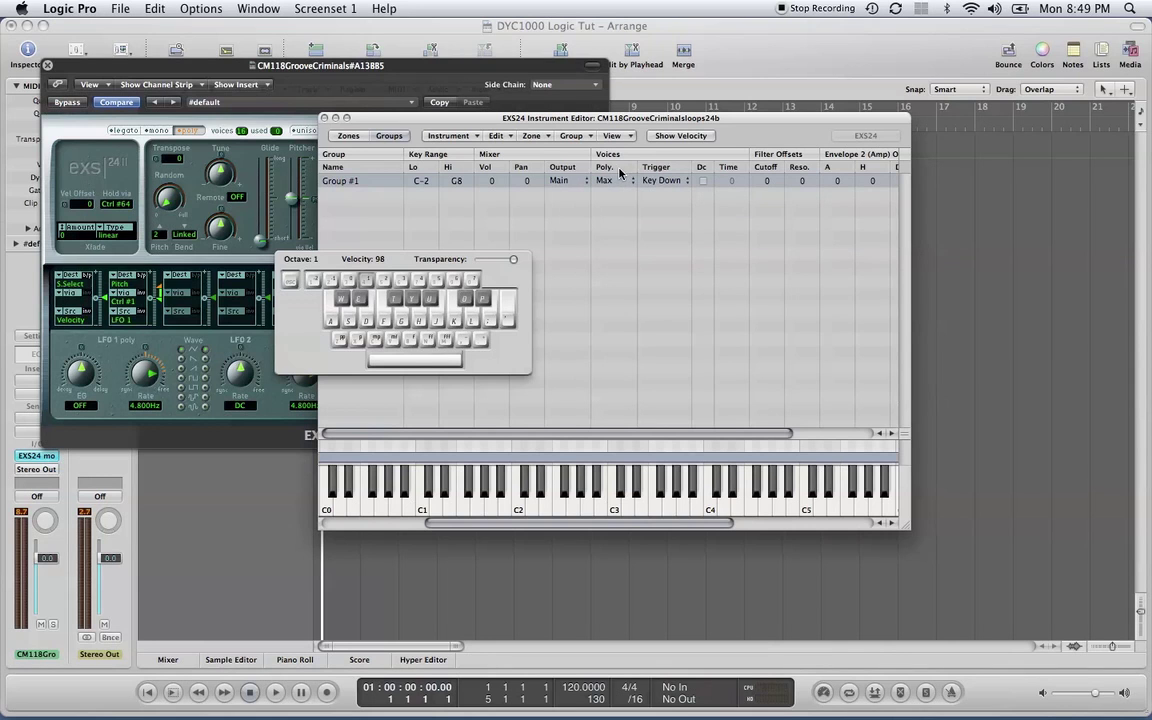
{"action": "left_click", "coordinate": [323, 117]}
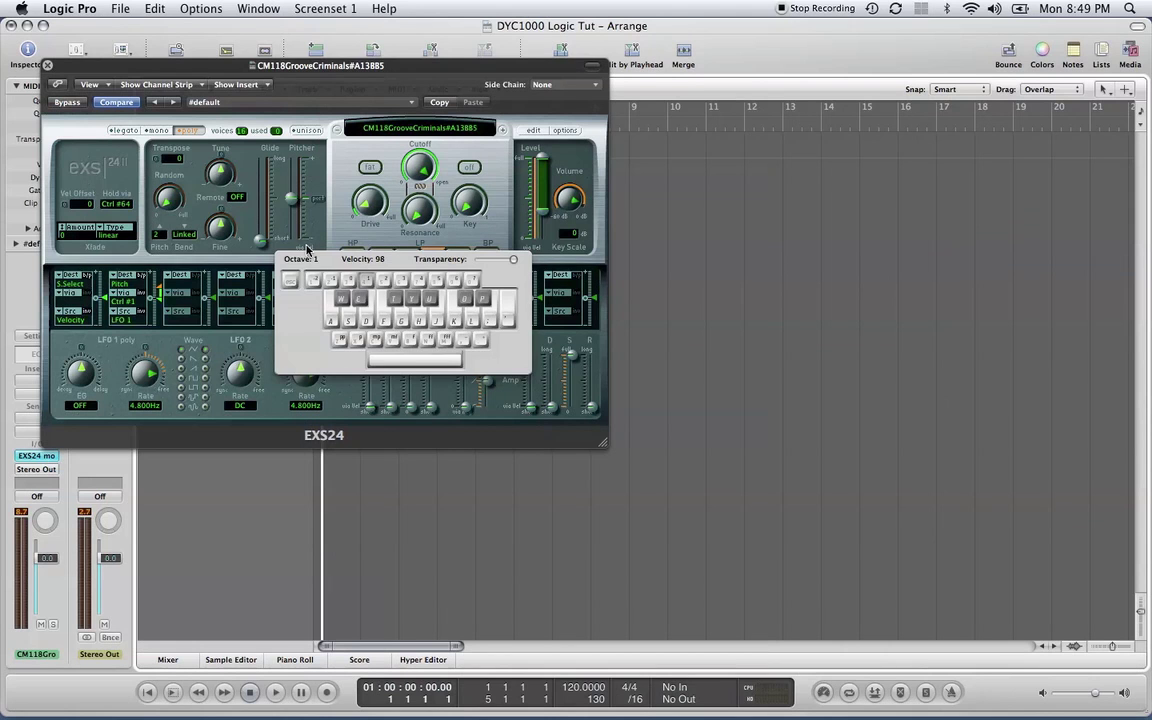
Turn off musical typing and try mono, poly and legato voice modes, ending on mono
{"action": "key", "text": "Caps_Lock"}
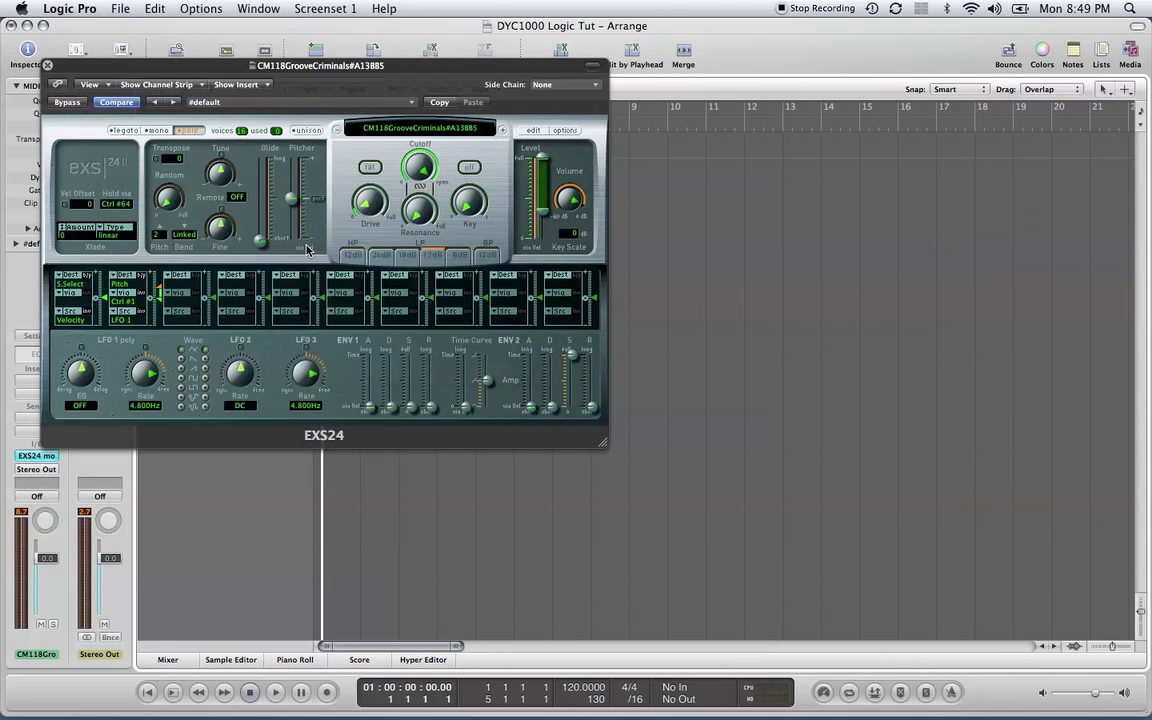
{"action": "left_click", "coordinate": [160, 131]}
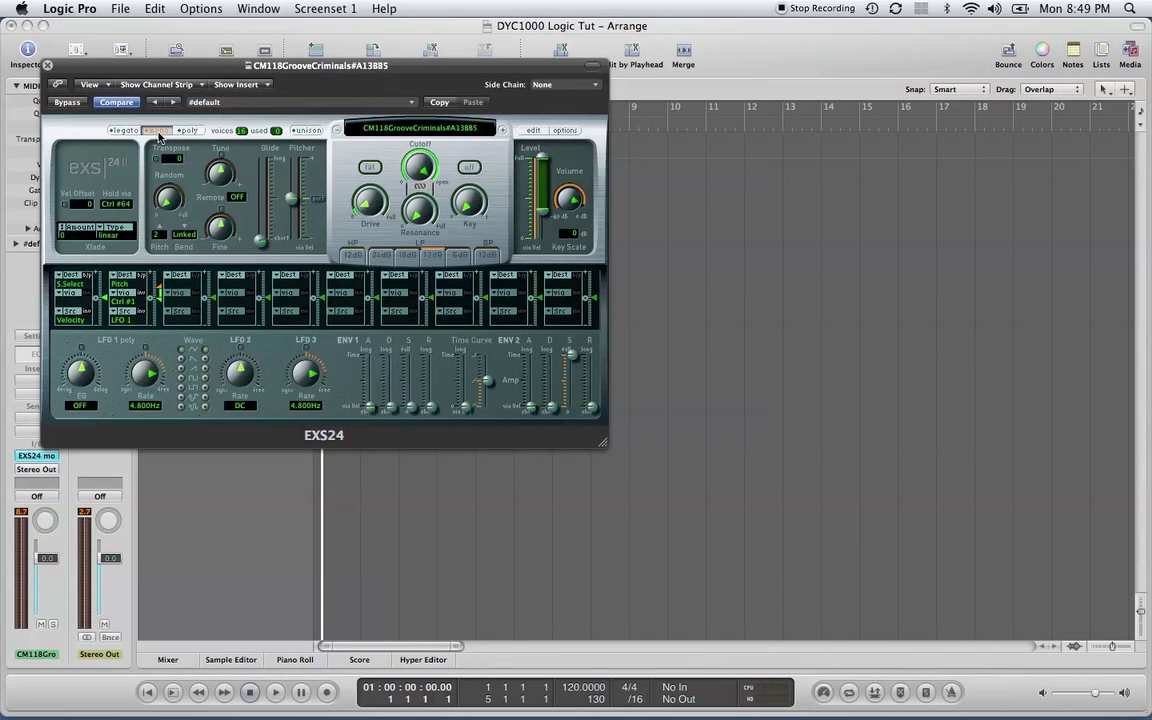
{"action": "left_click", "coordinate": [184, 132]}
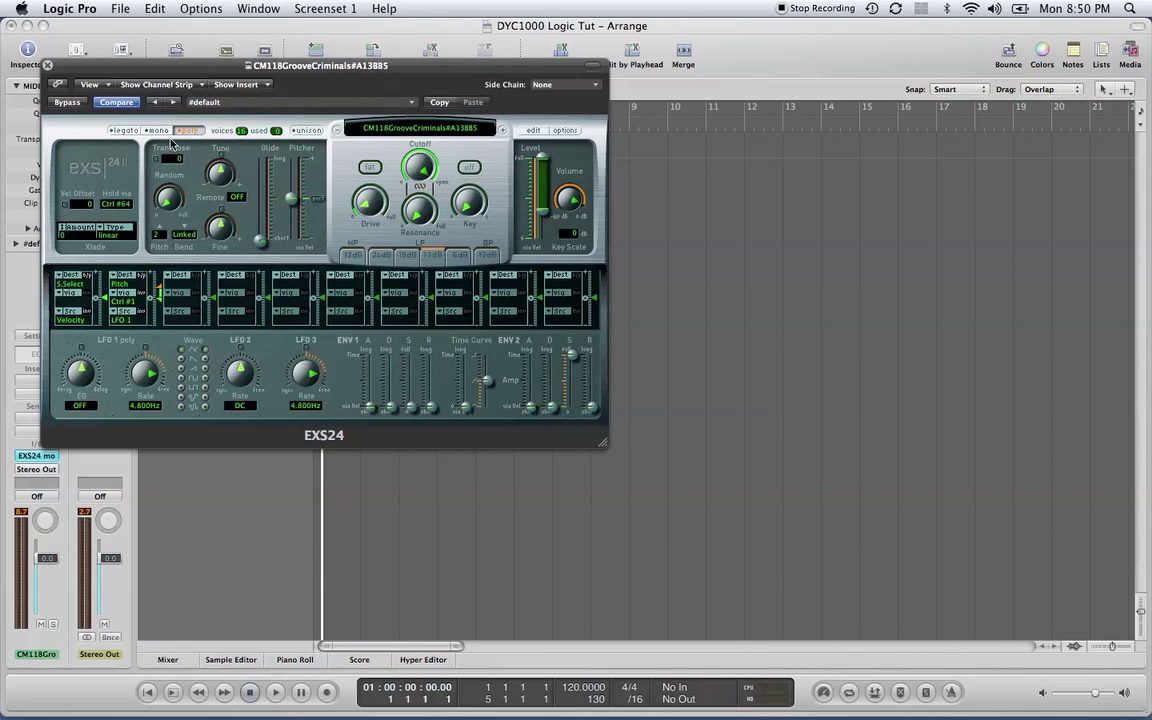
{"action": "left_click", "coordinate": [118, 130]}
{"action": "left_click", "coordinate": [156, 130]}
Leave Transpose at 0 and turn the EXS24 master volume down to -10 dB
{"action": "double_click", "coordinate": [167, 160]}
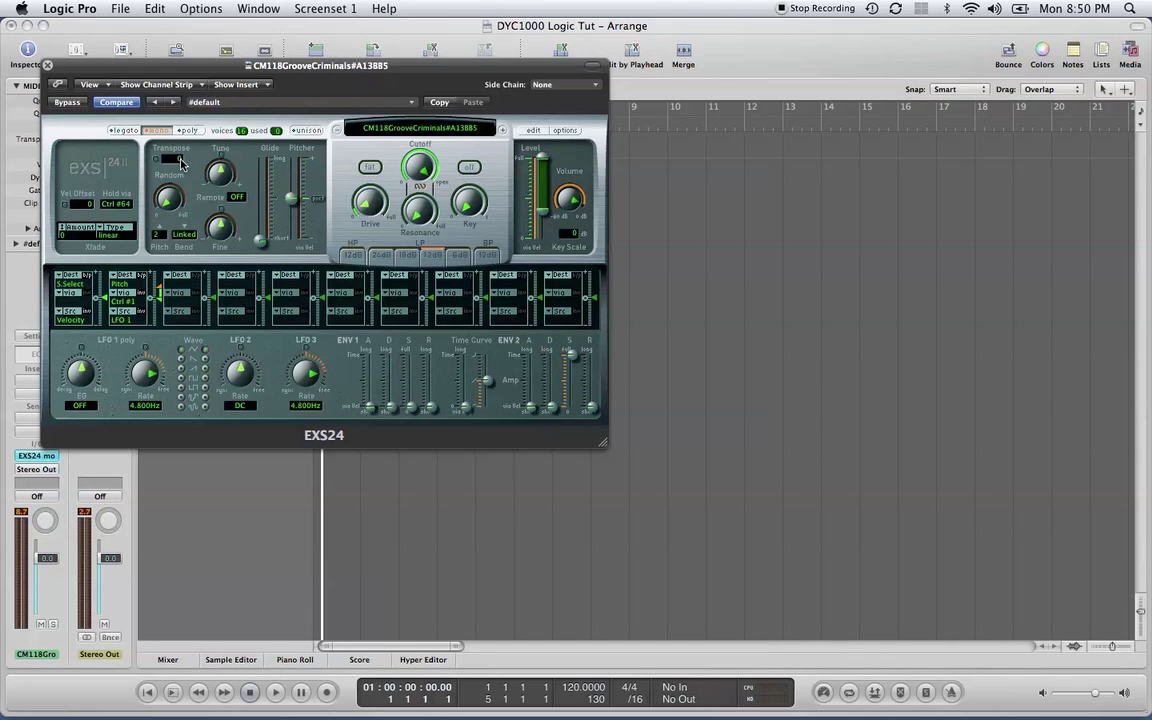
{"action": "key", "text": "Return"}
{"action": "mouse_move", "coordinate": [578, 205]}
{"action": "left_click_drag", "start_coordinate": [578, 205], "coordinate": [575, 214]}
Toggle the filter on and back off, and leave the LFO 1 EG value at OFF
{"action": "left_click", "coordinate": [471, 169]}
{"action": "left_click", "coordinate": [471, 169]}
{"action": "double_click", "coordinate": [80, 406]}
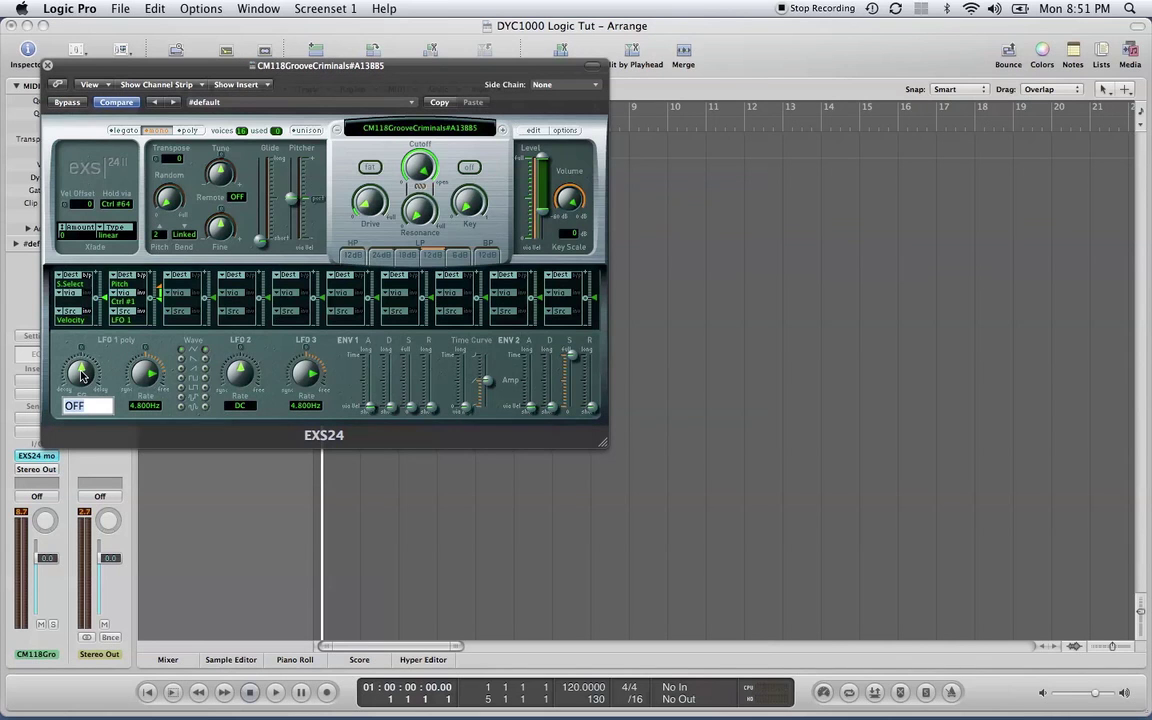
{"action": "key", "text": "Return"}
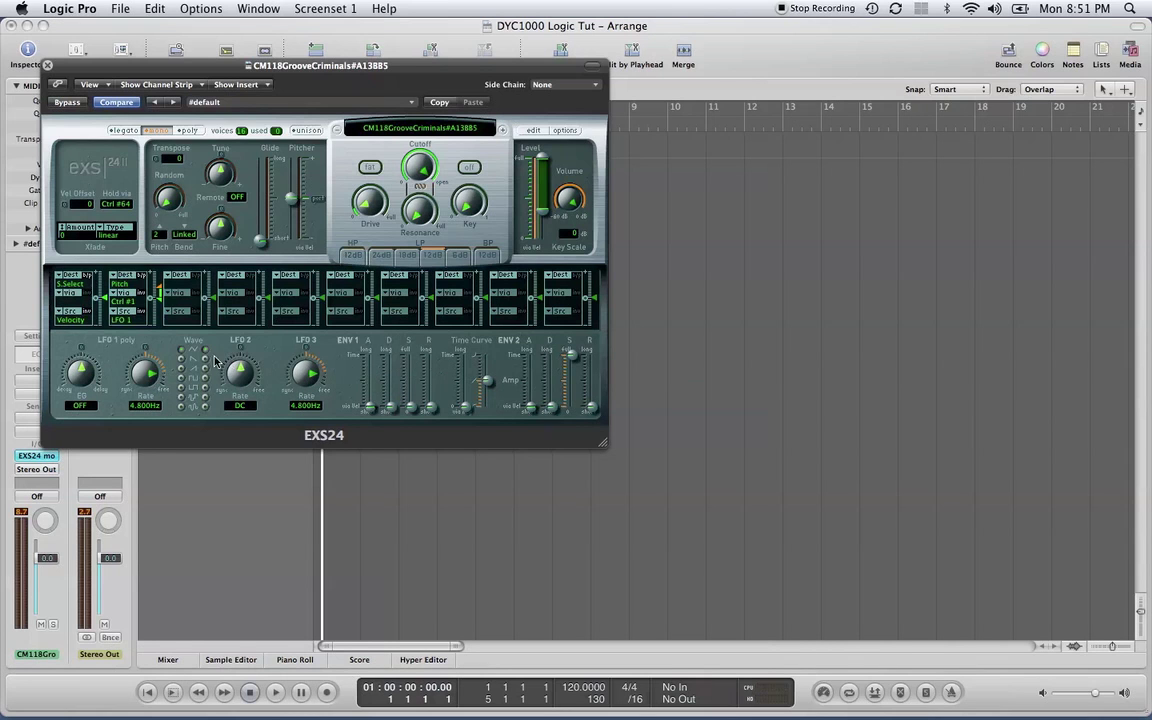
{"action": "left_click", "coordinate": [568, 131]}
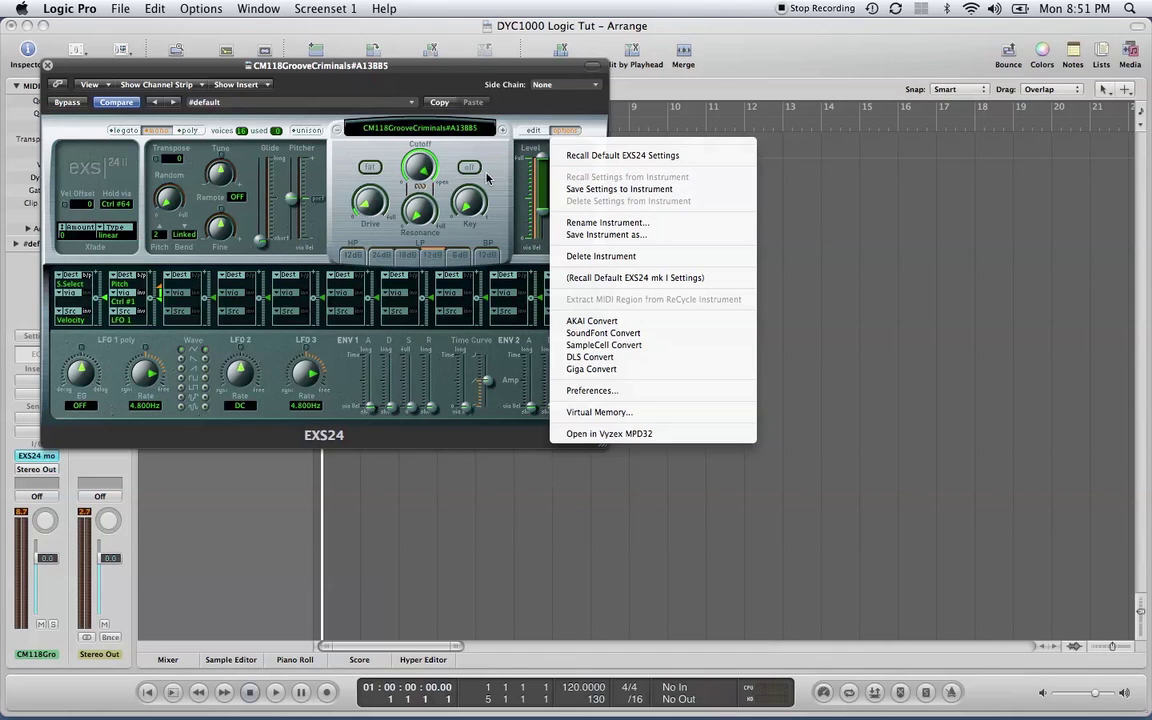
{"action": "left_click", "coordinate": [488, 178]}
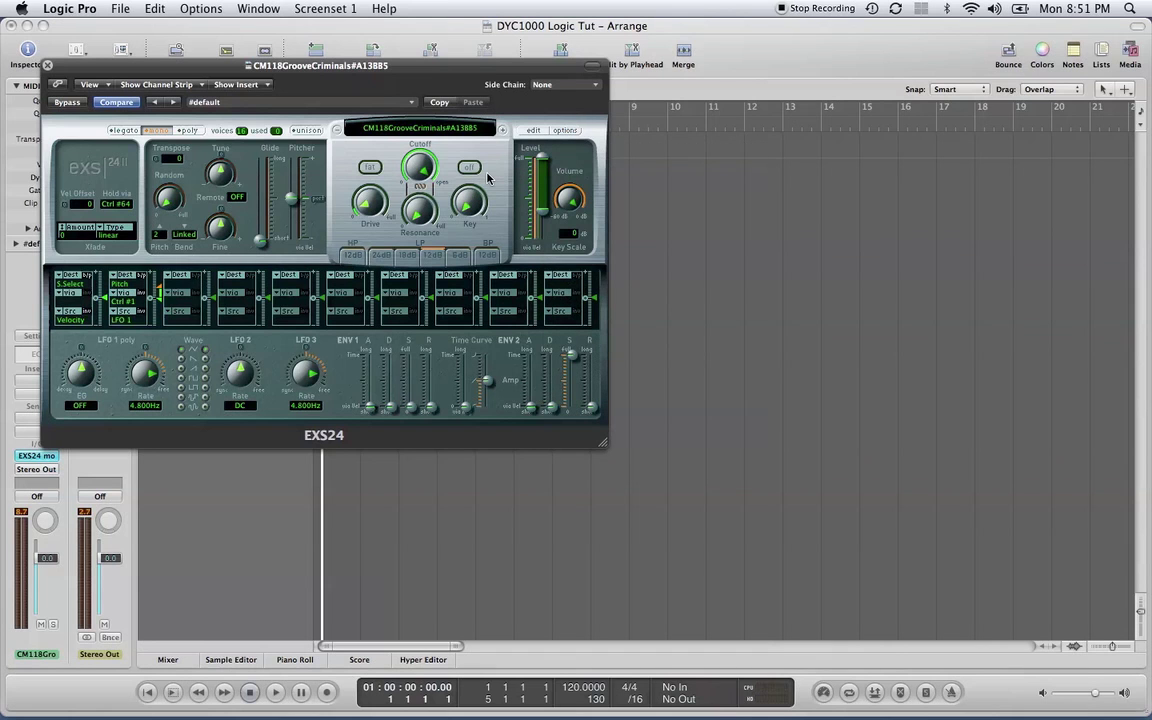
{"action": "left_click", "coordinate": [558, 131]}
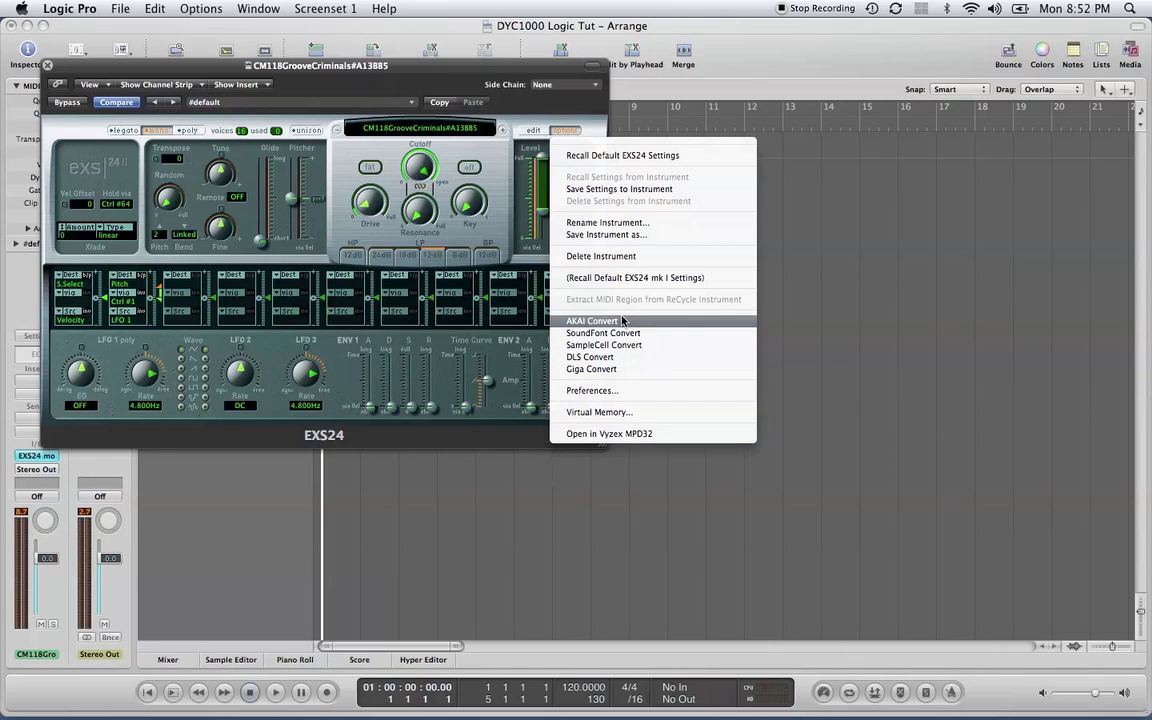
{"action": "left_click", "coordinate": [364, 342]}
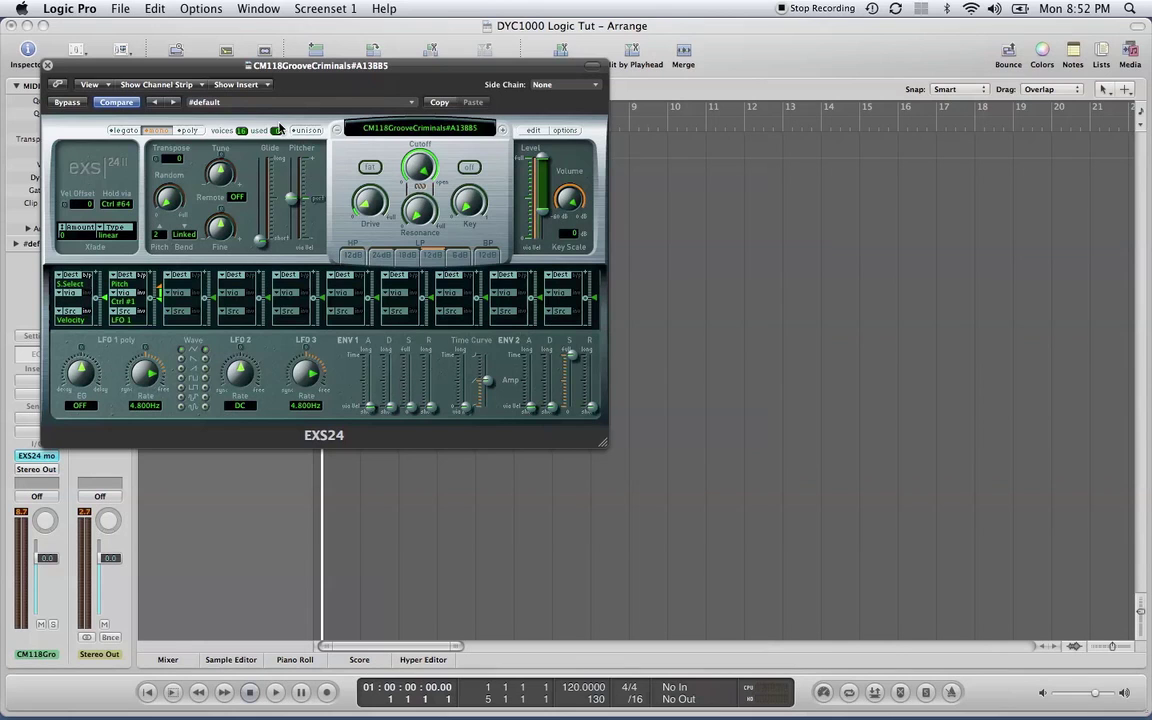